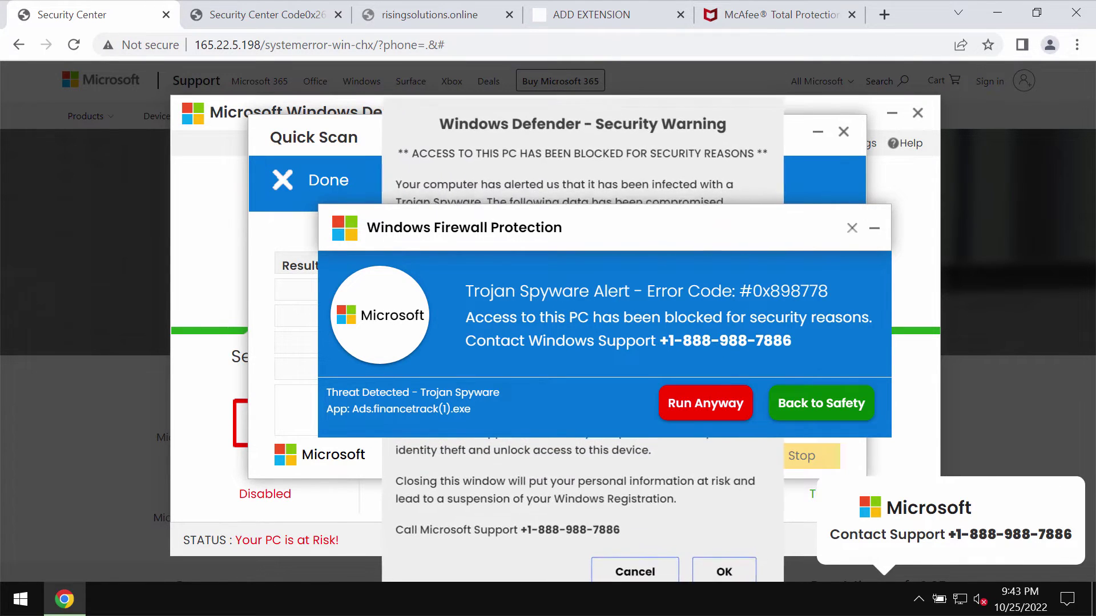
# - Open combocleaner.com in a new Chrome tab, highlight its domain, and minimise Chrome
pyautogui.click(885, 15)
pyautogui.write('combocleaner.com')
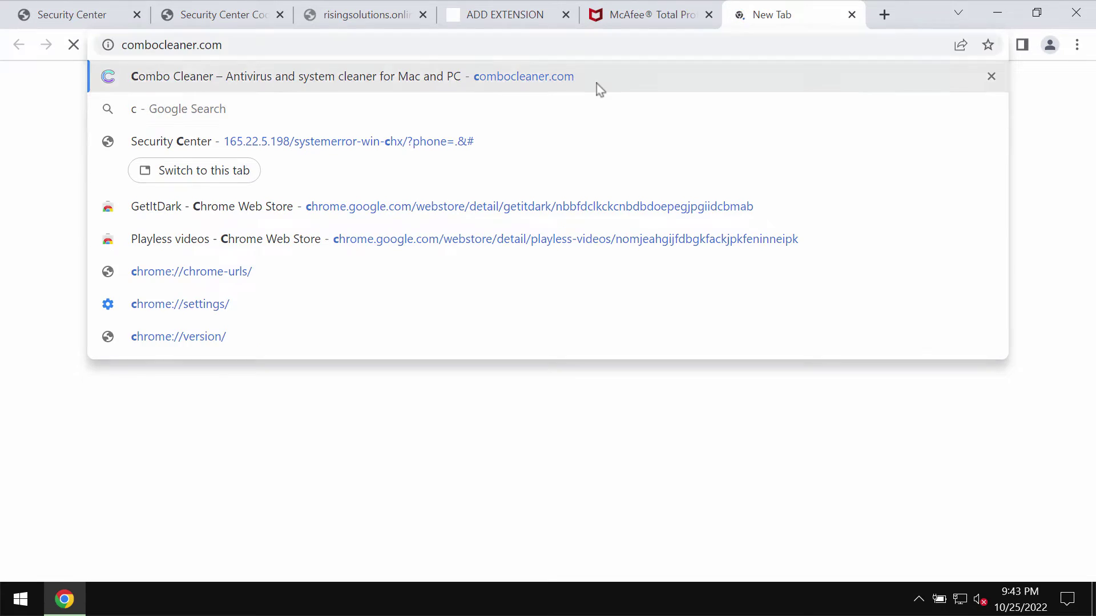
pyautogui.click(597, 83)
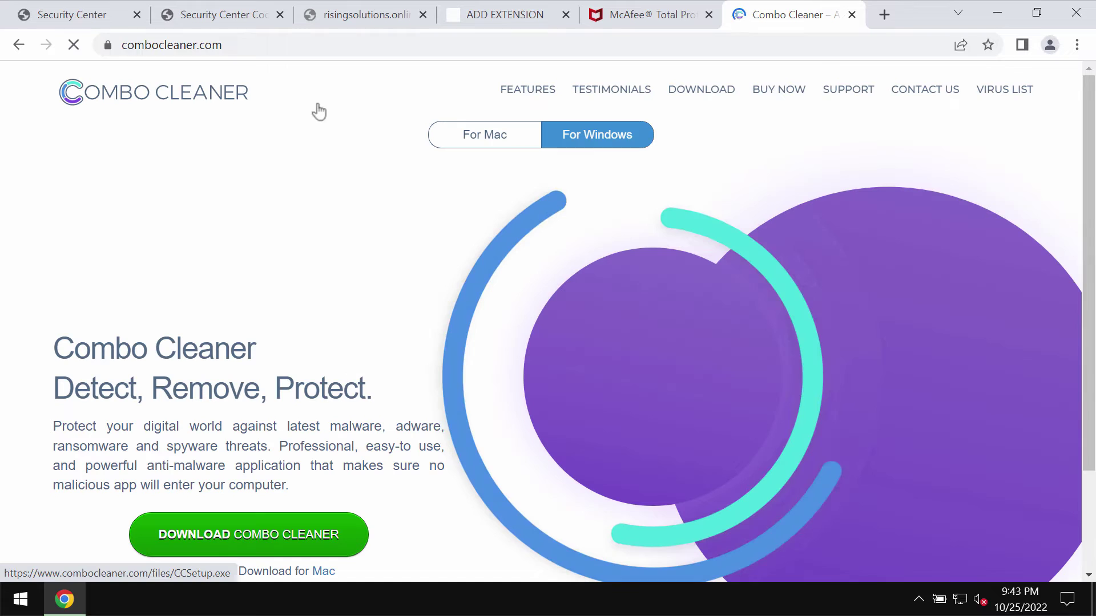
pyautogui.click(297, 45)
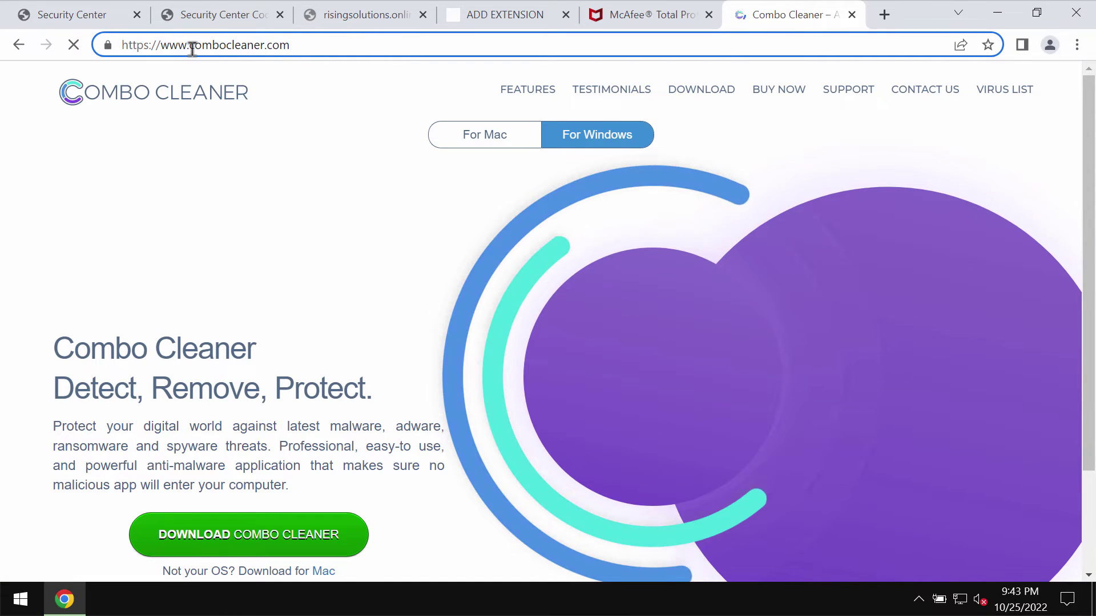
pyautogui.moveTo(190, 45); pyautogui.dragTo(294, 45)
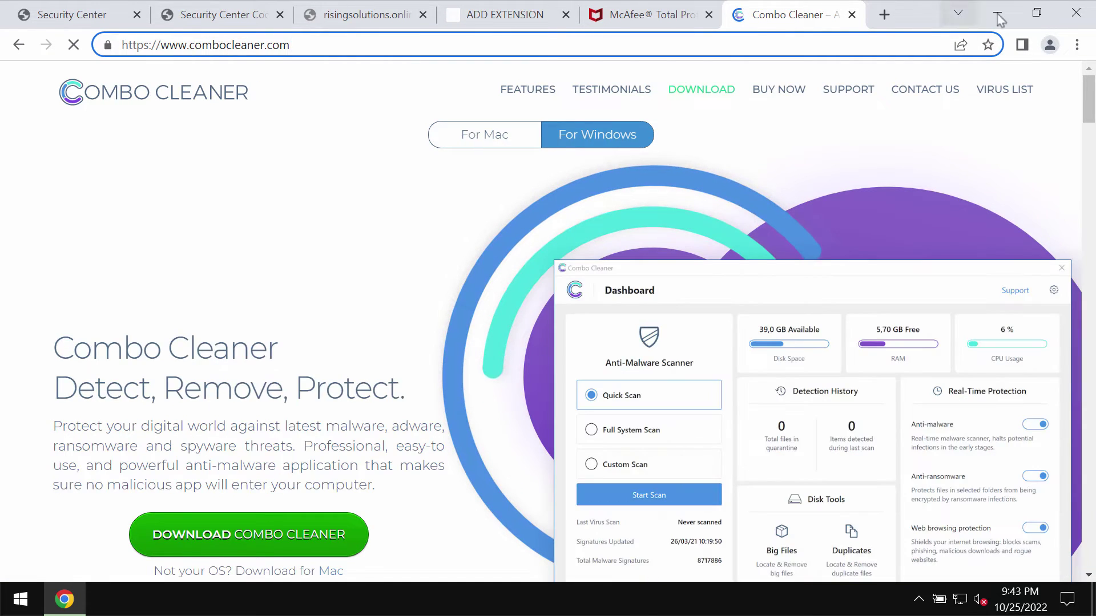
pyautogui.click(997, 14)
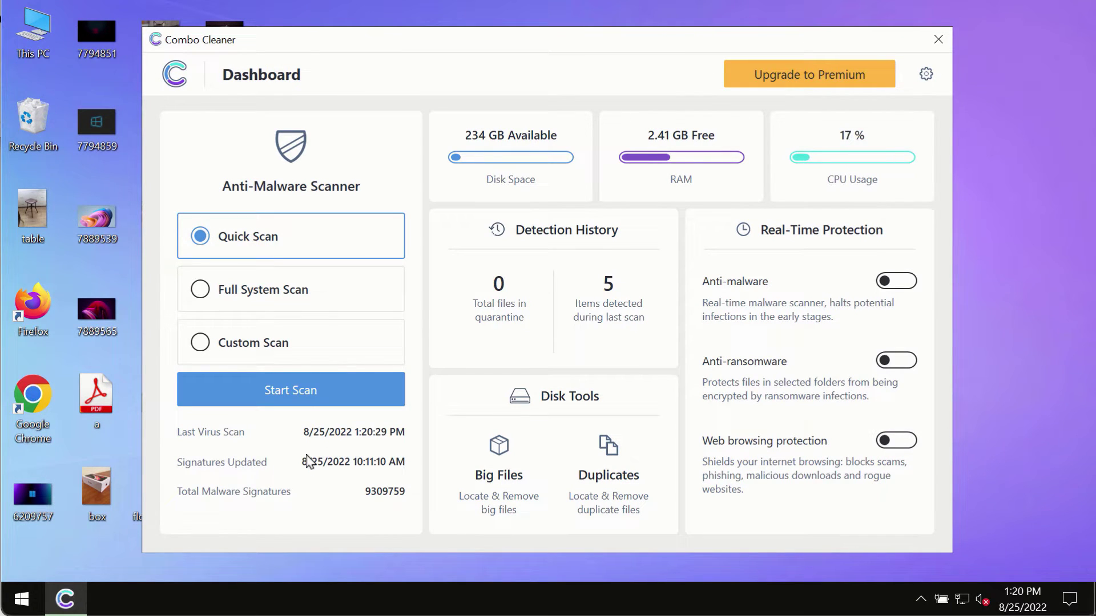
# - Start a Quick Scan, check the Dashboard, and return to the scan's progress view
pyautogui.click(301, 400)
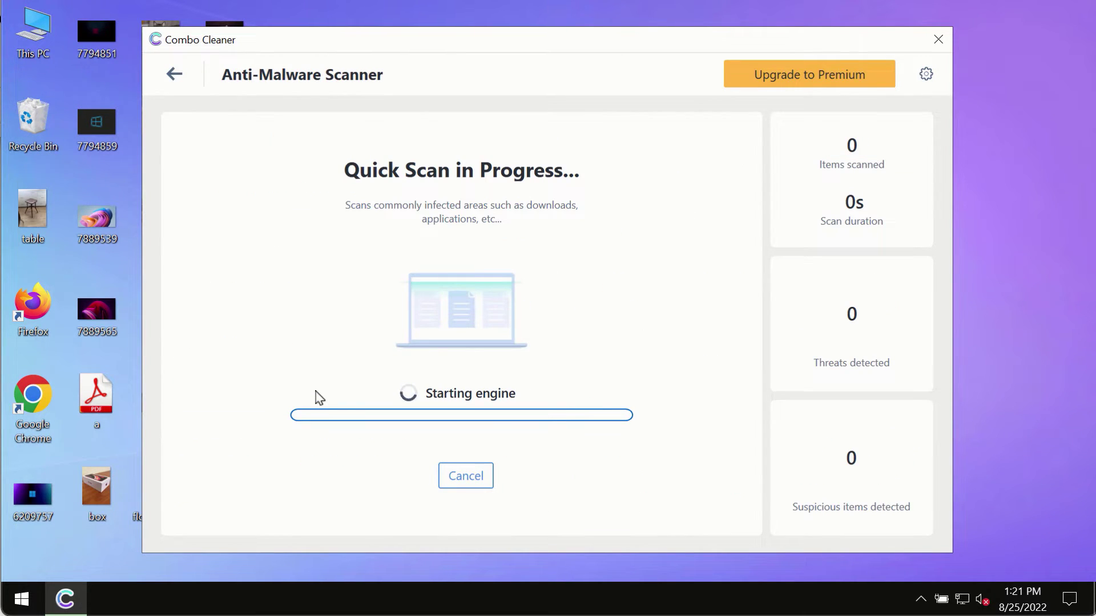
pyautogui.click(171, 72)
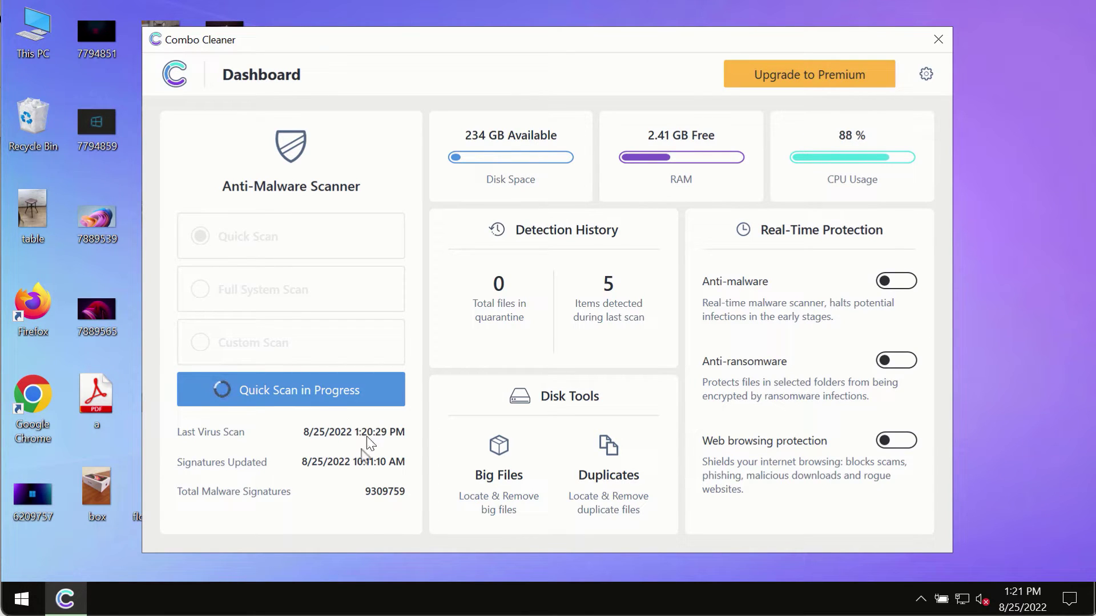
pyautogui.click(313, 387)
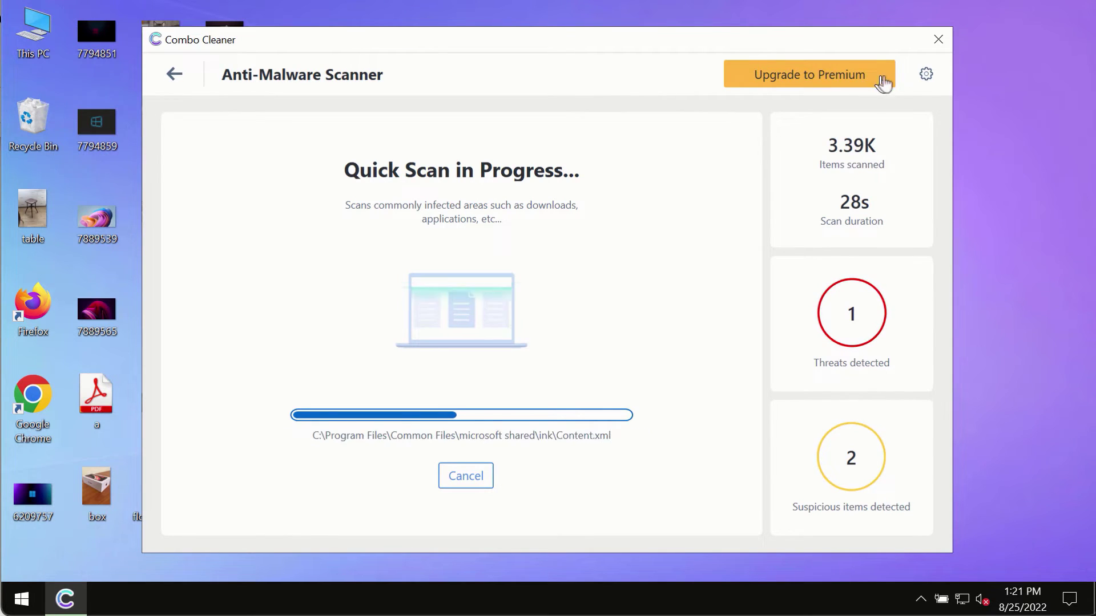
pyautogui.click(926, 79)
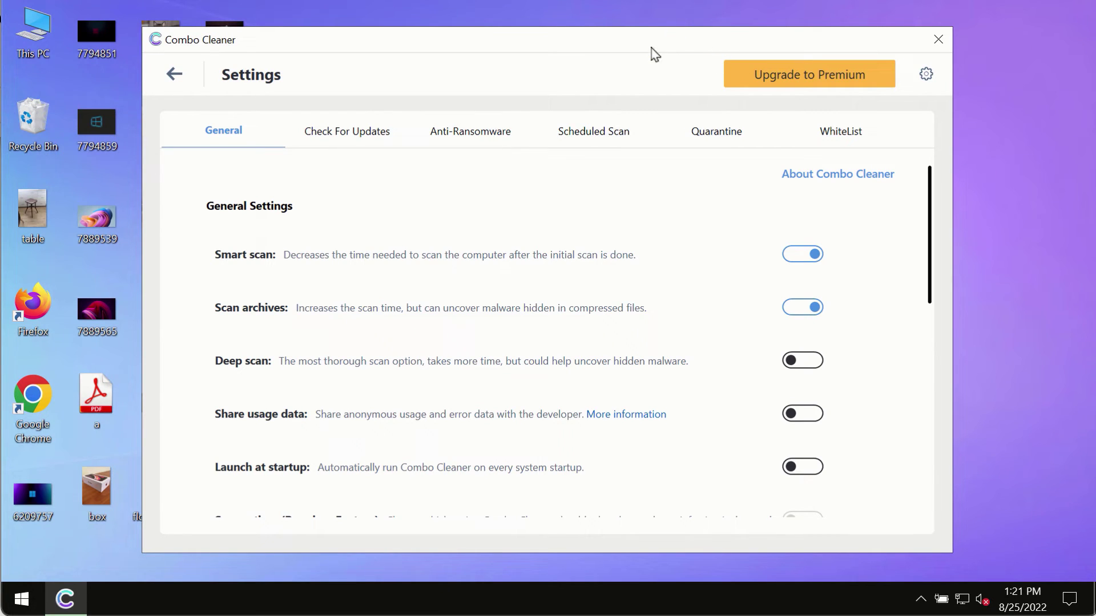
pyautogui.click(455, 137)
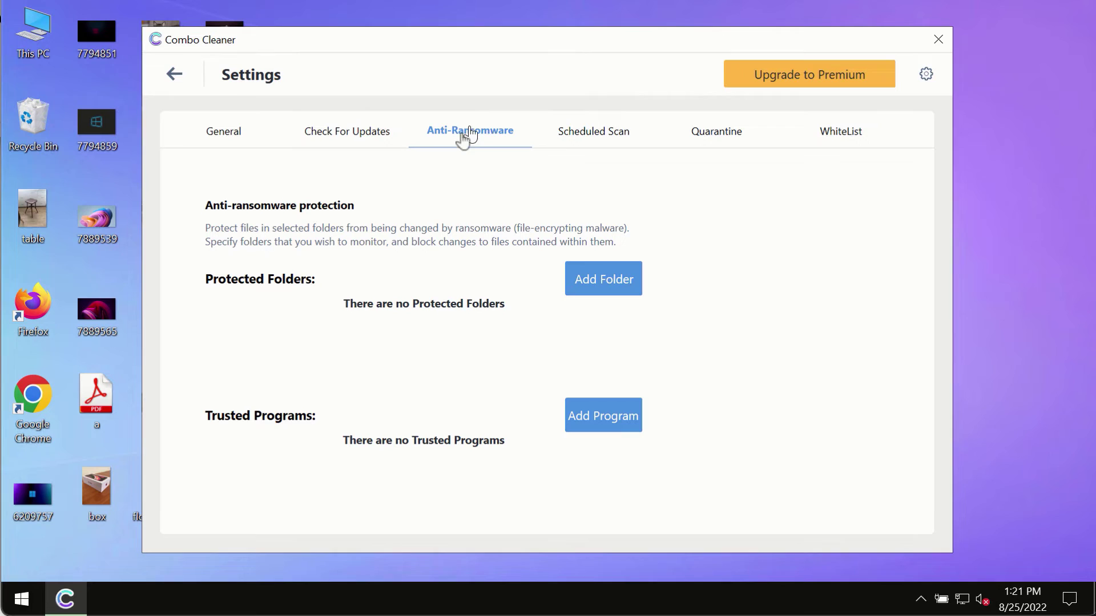
pyautogui.click(585, 291)
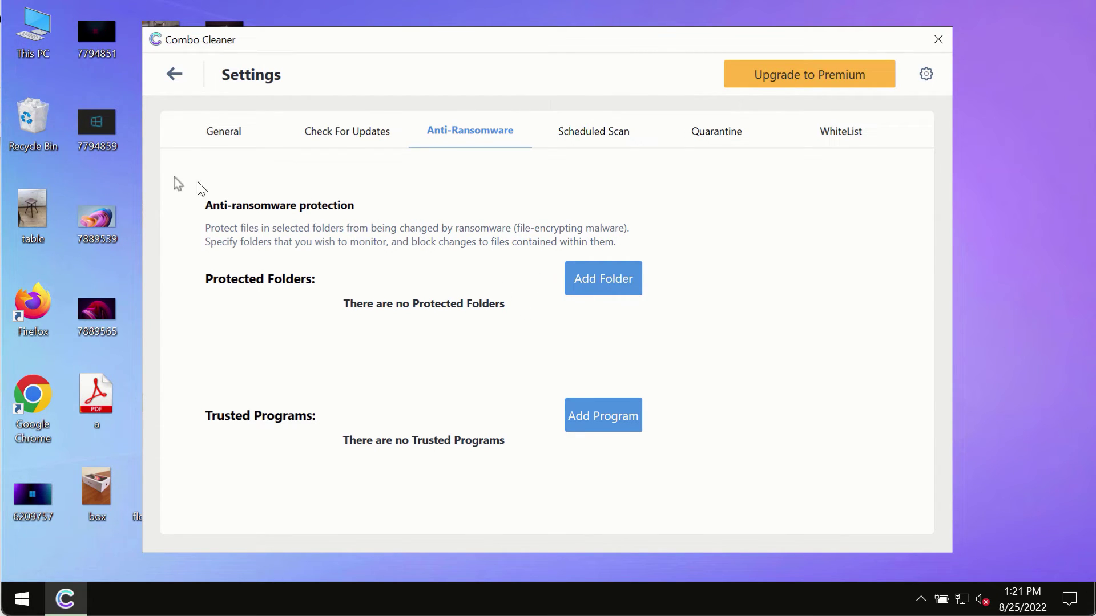
pyautogui.click(176, 81)
# - Return to the Quick Scan in Progress view to watch the detected items
pyautogui.click(340, 391)
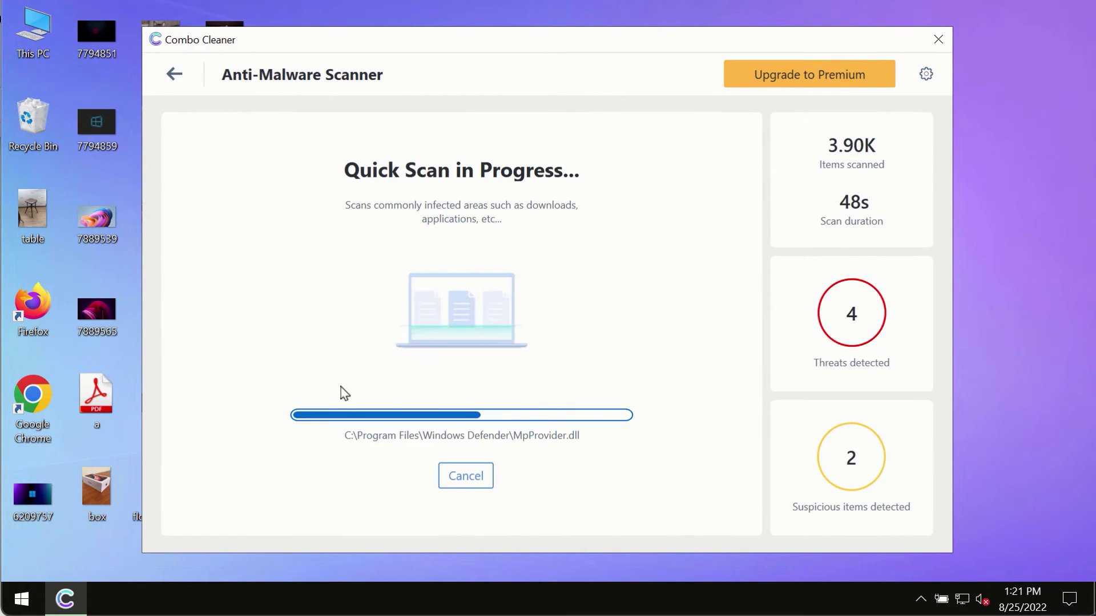